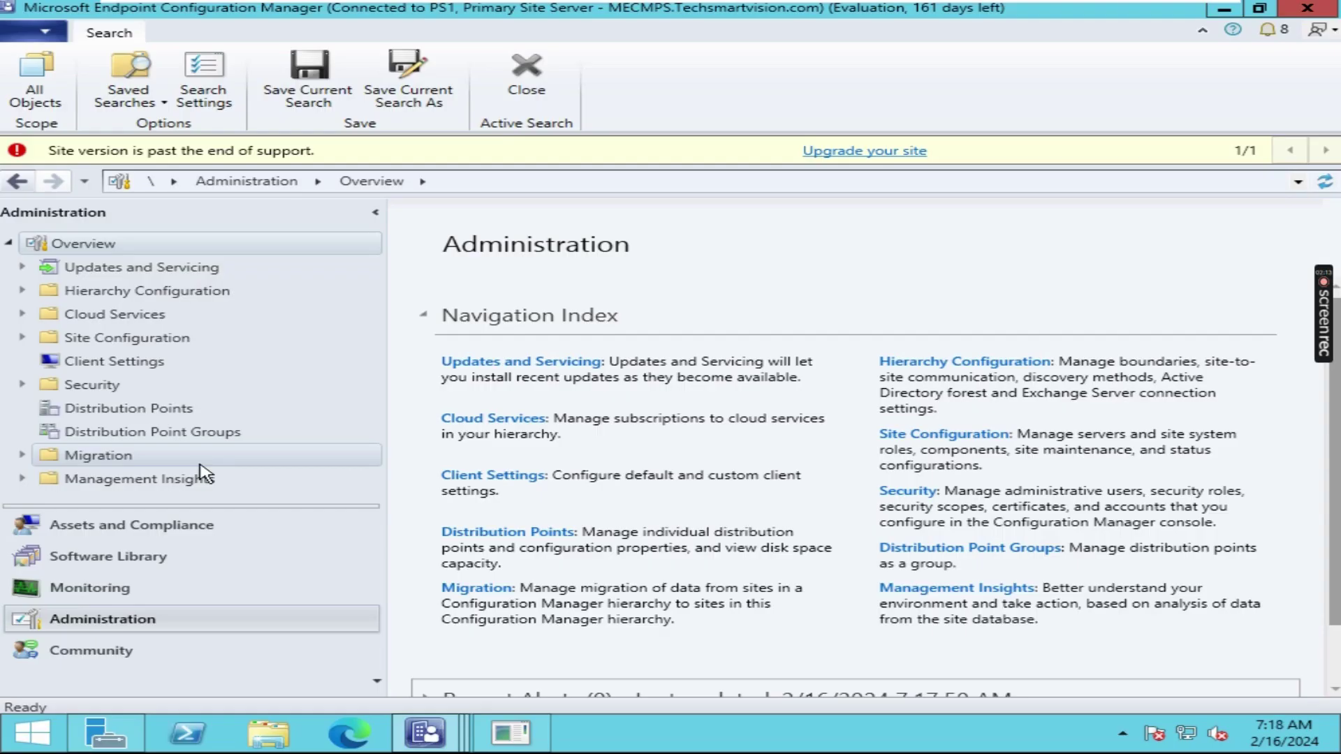
In Assets and Compliance, open User Collections and review the All Users and All Users and User Groups summaries.
click(198, 527)
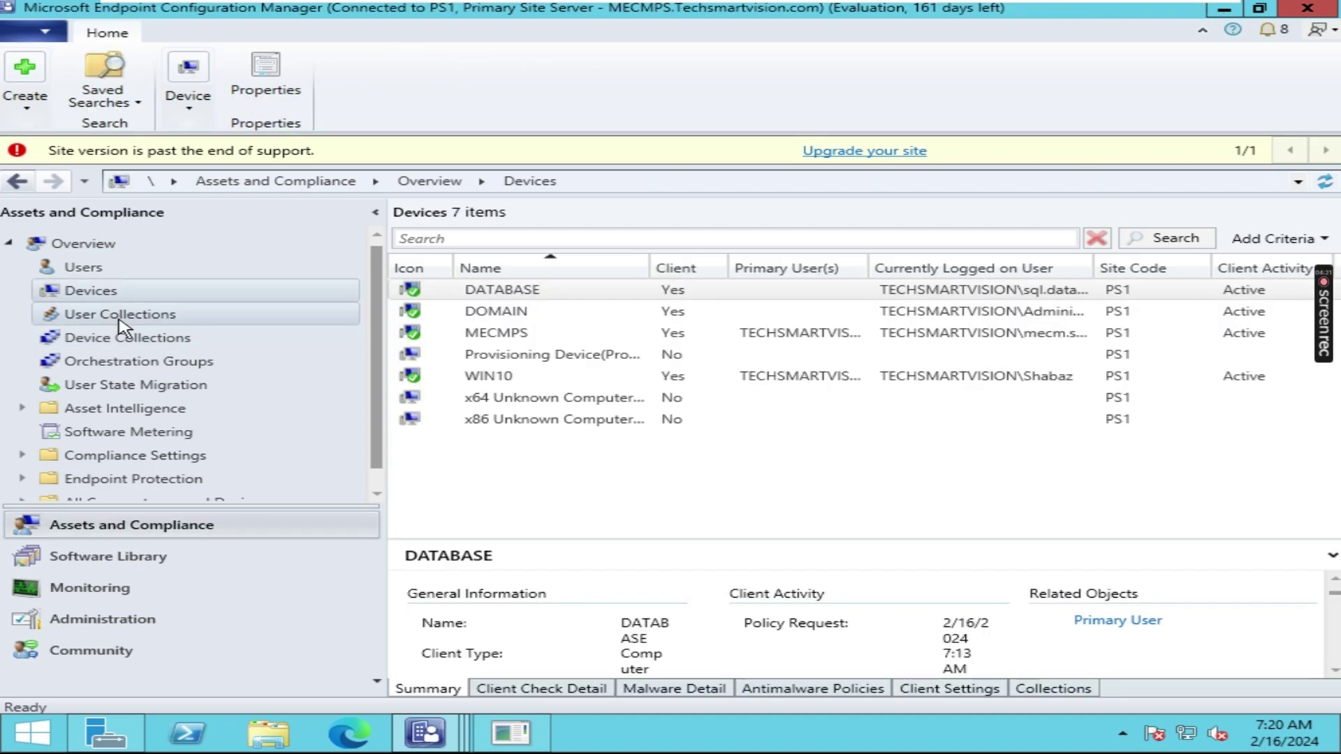
click(120, 316)
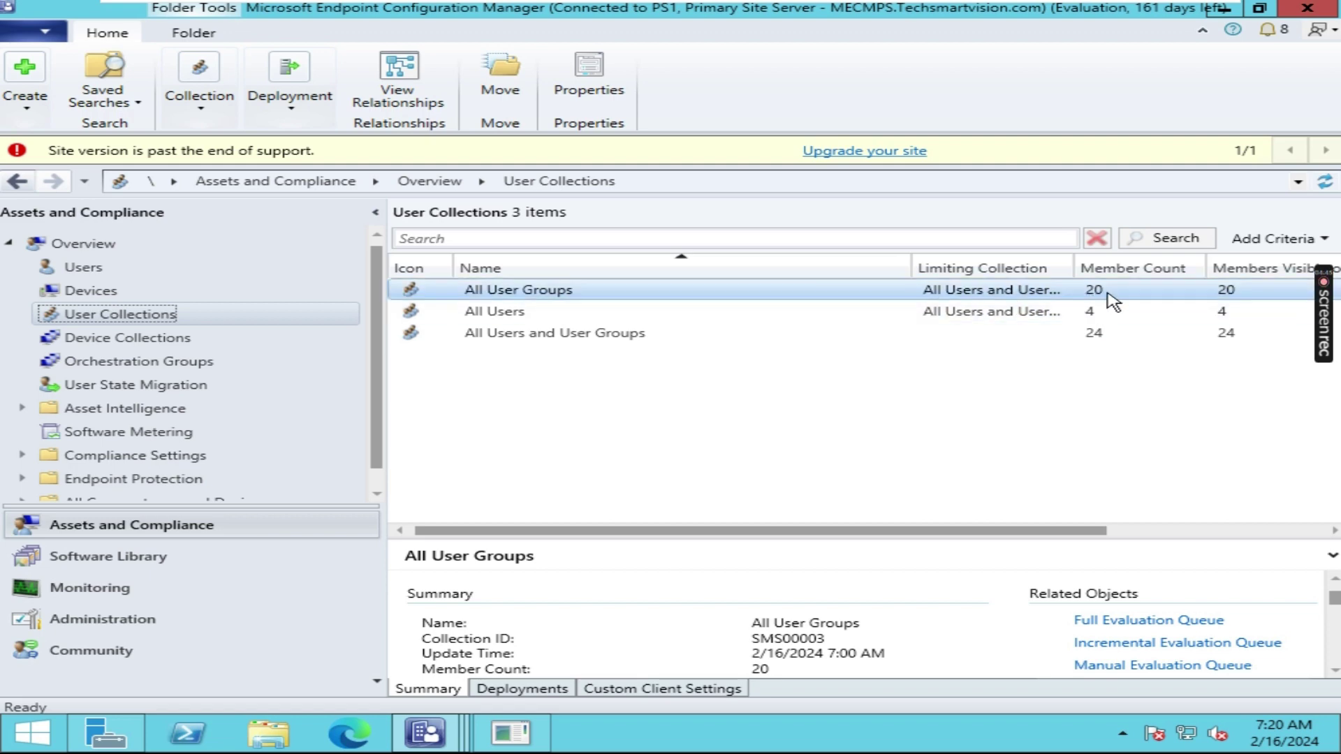
click(537, 316)
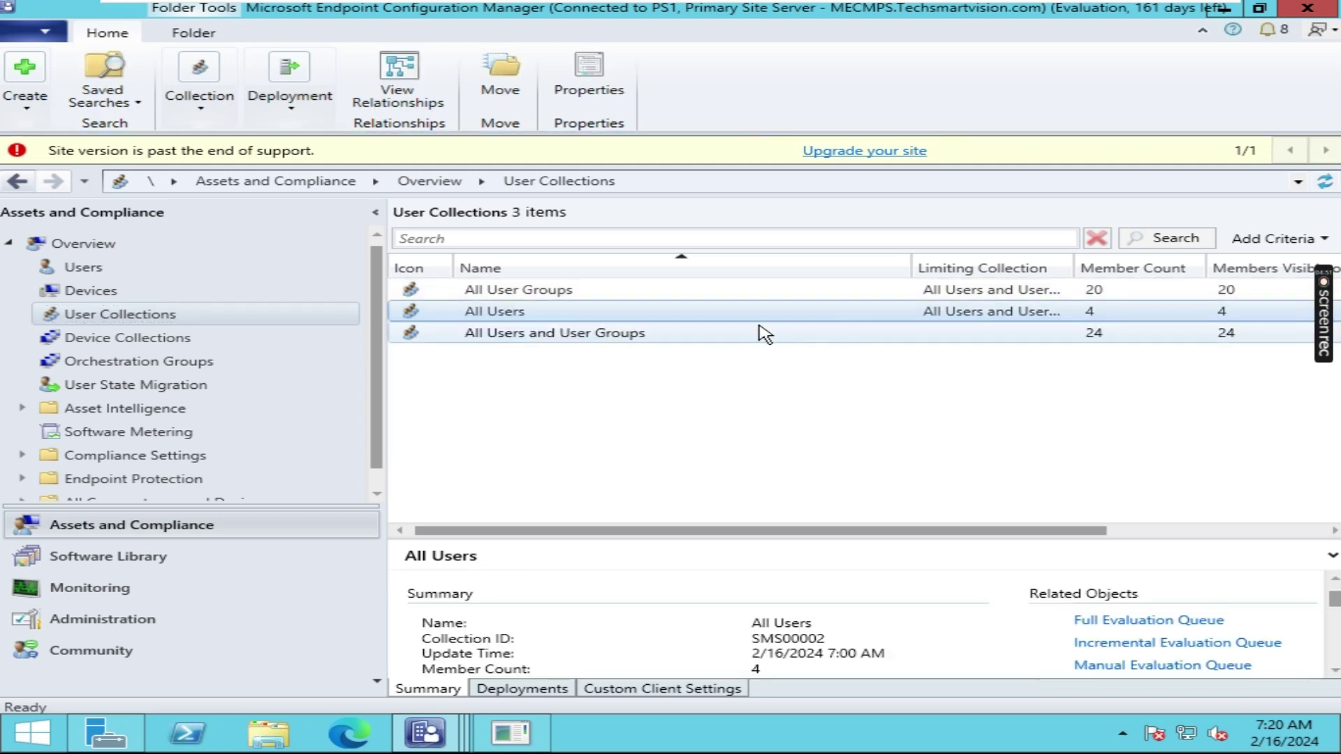
click(598, 337)
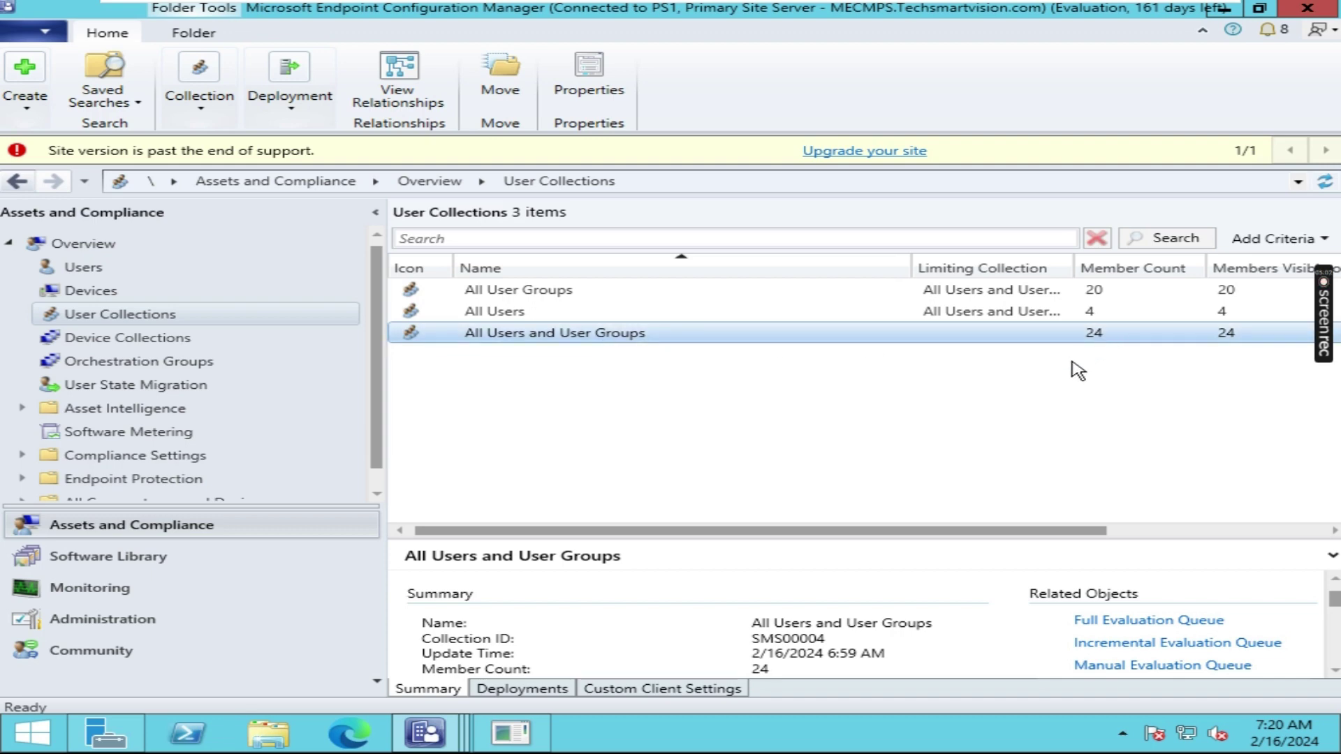
Review the All User Groups summary showing 20 members and select that collection.
click(493, 292)
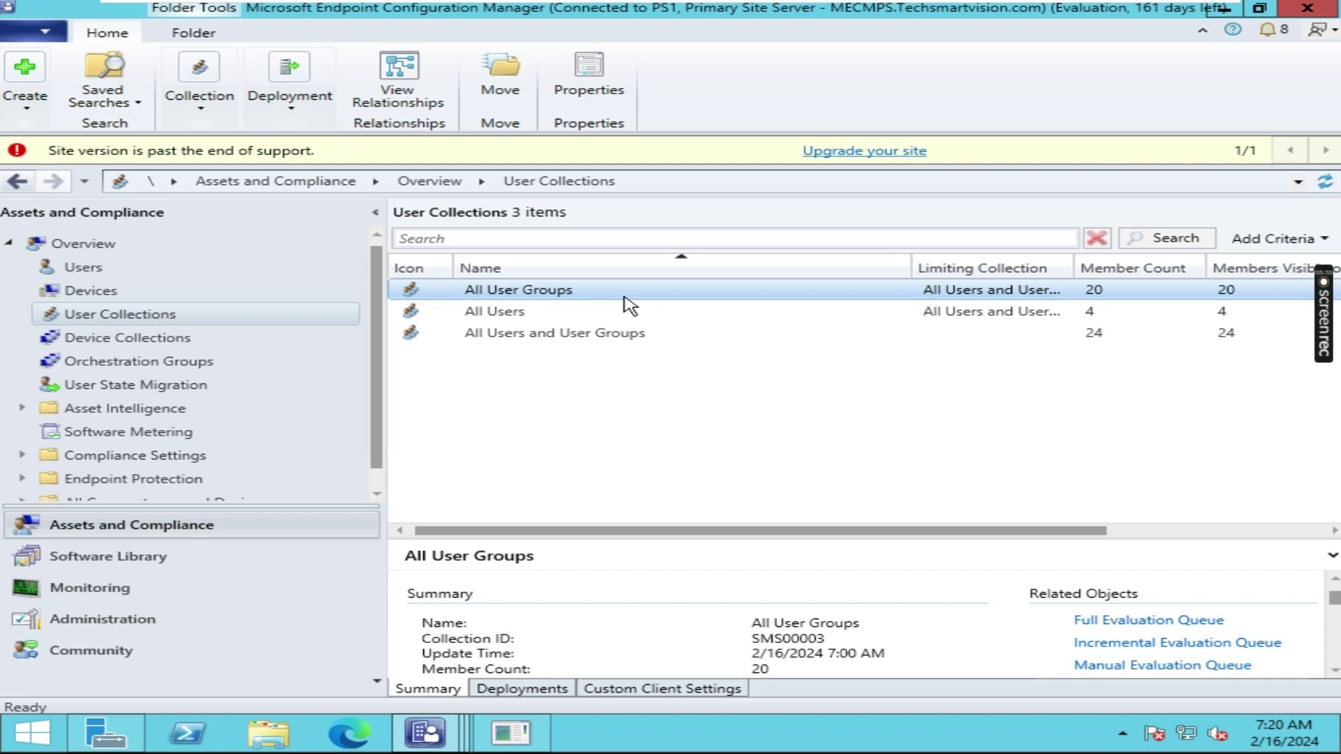
click(542, 315)
click(509, 294)
List the 20 TECHSMARTVISION groups in All User Groups, then return to User Collections.
right_click(517, 296)
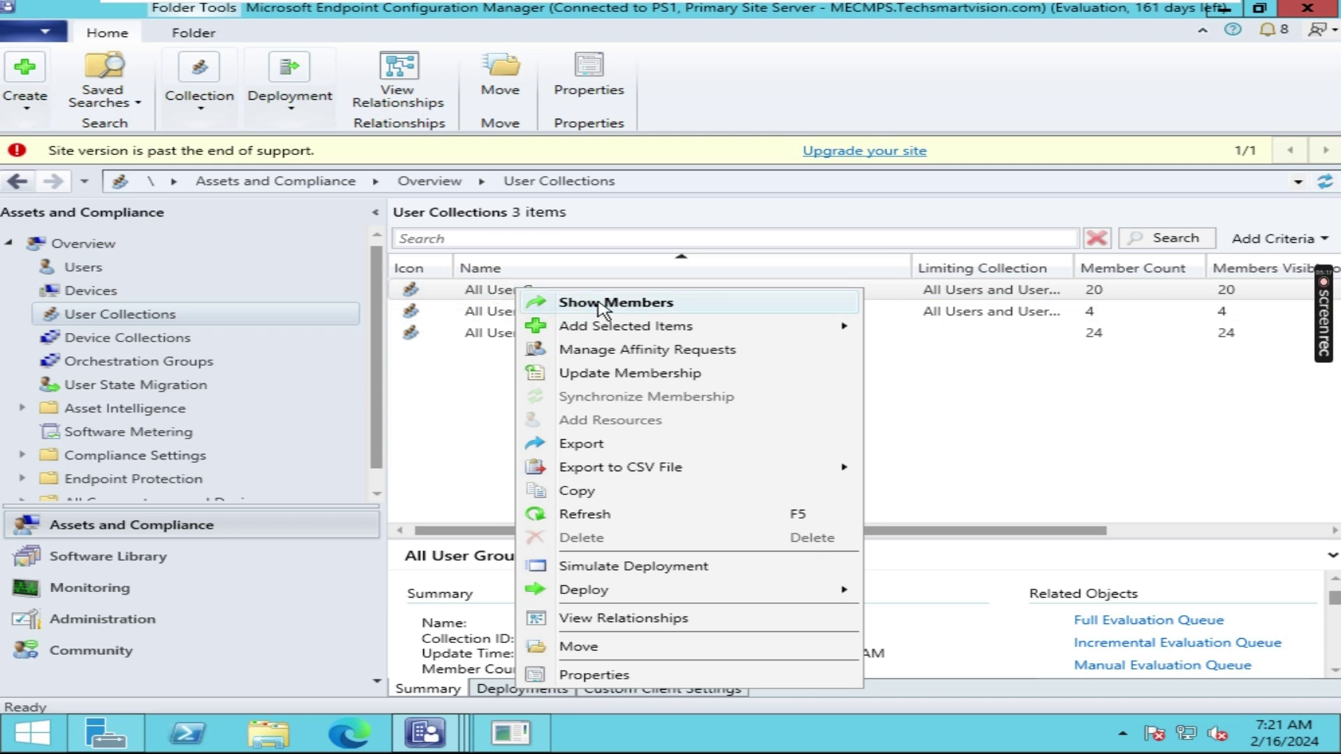
click(683, 313)
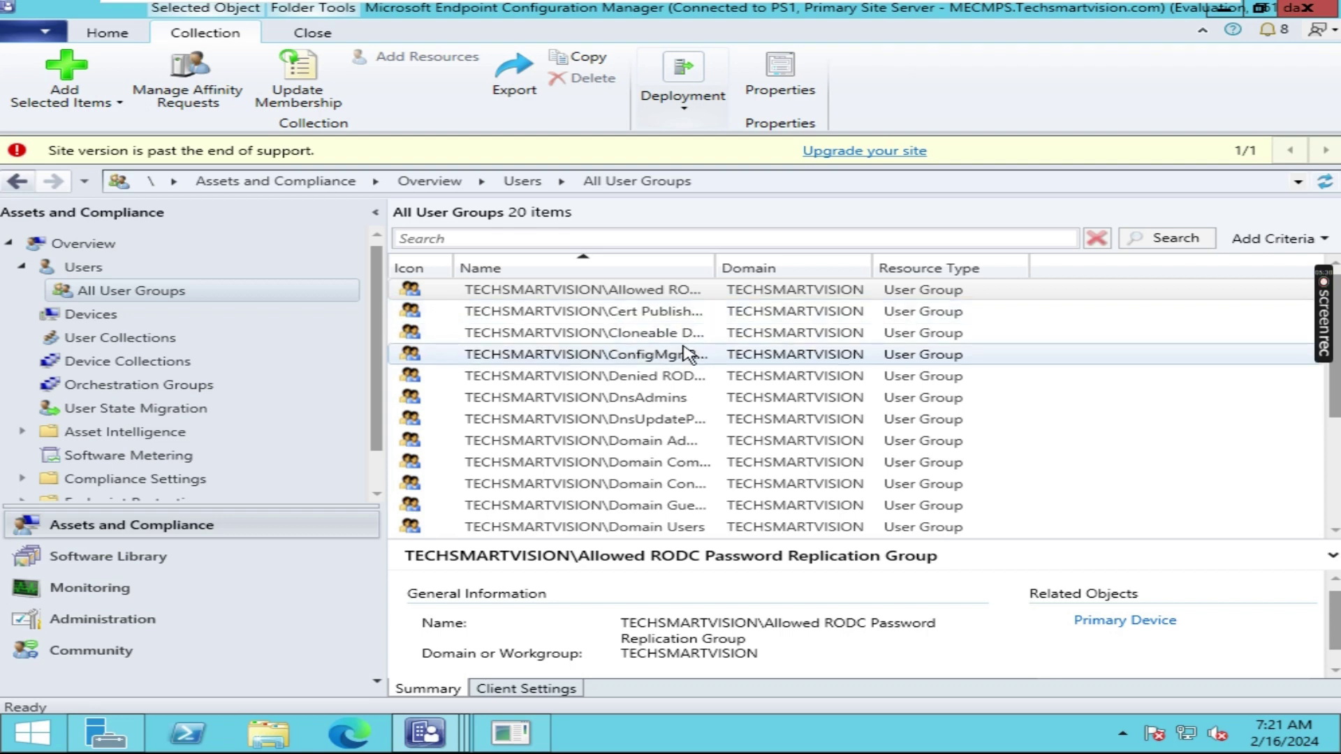
scroll(739, 407, down, 2)
scroll(749, 415, down, 1)
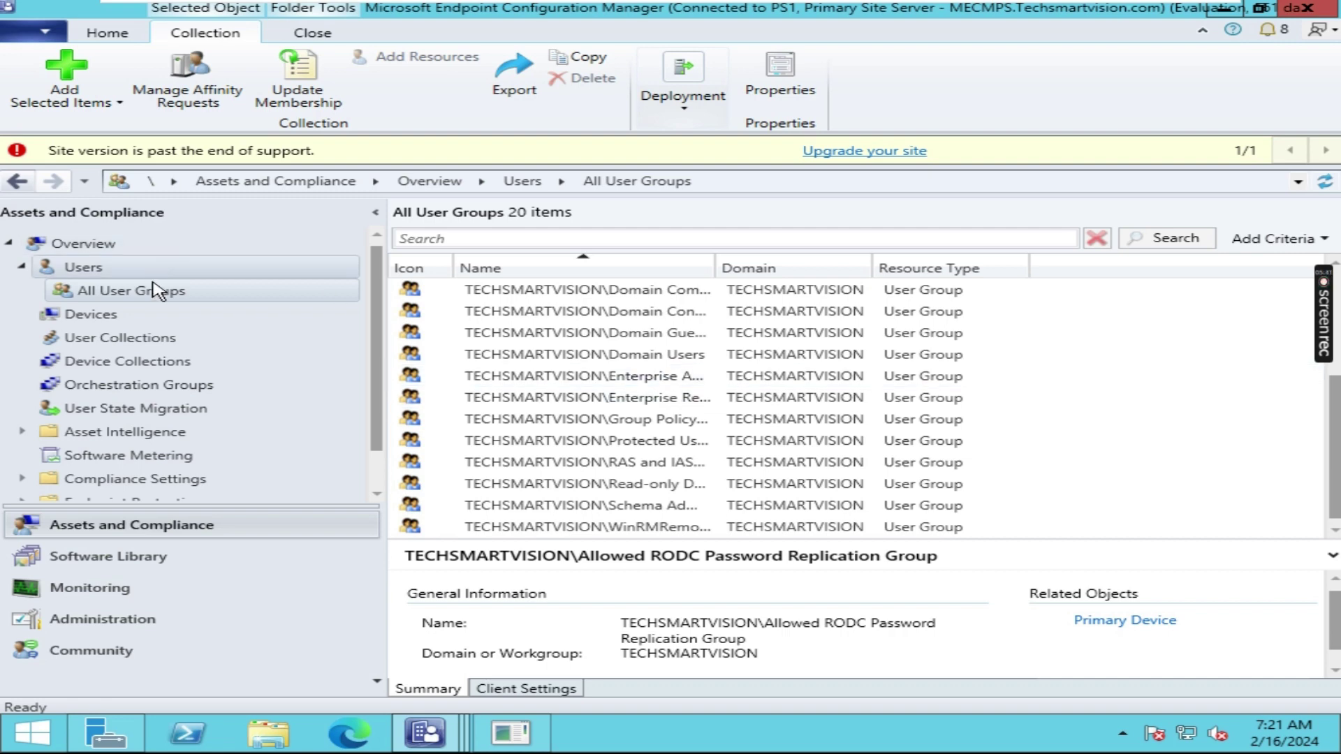
click(121, 346)
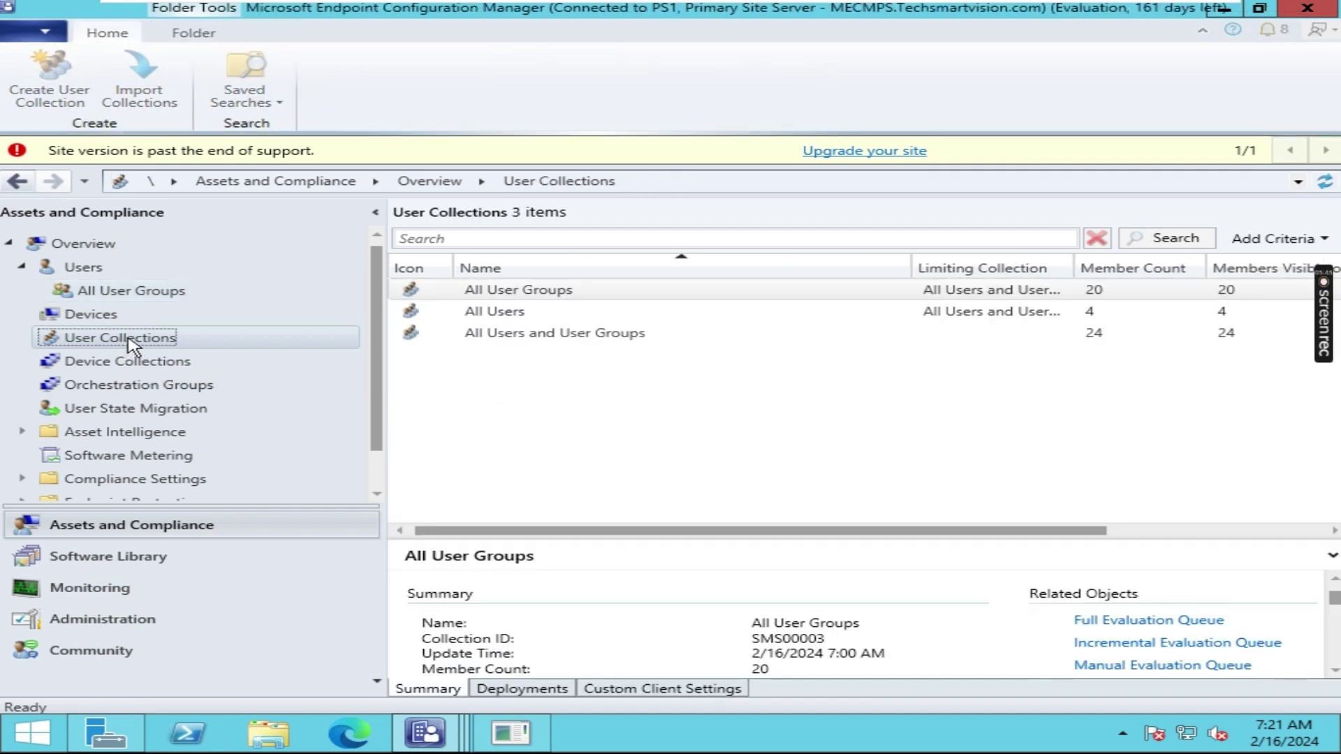
Show the four members of the All Users collection.
click(495, 317)
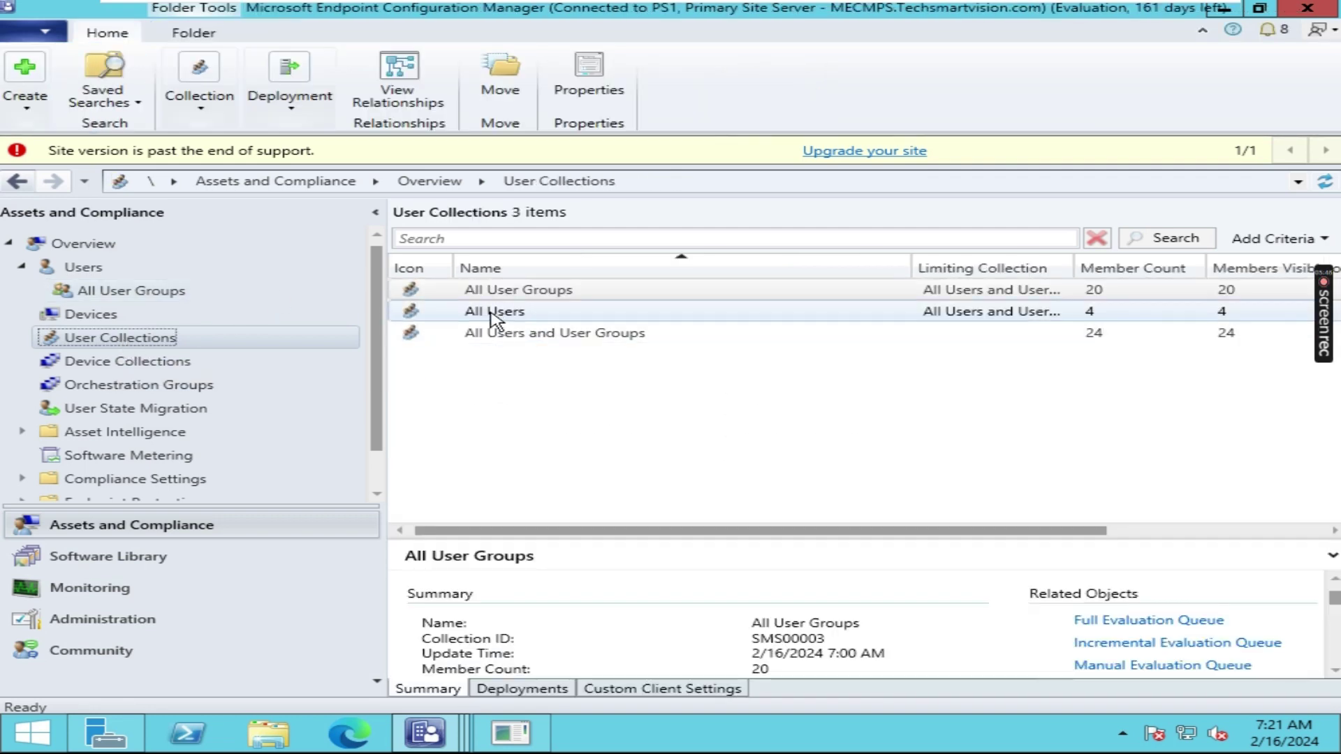
click(539, 316)
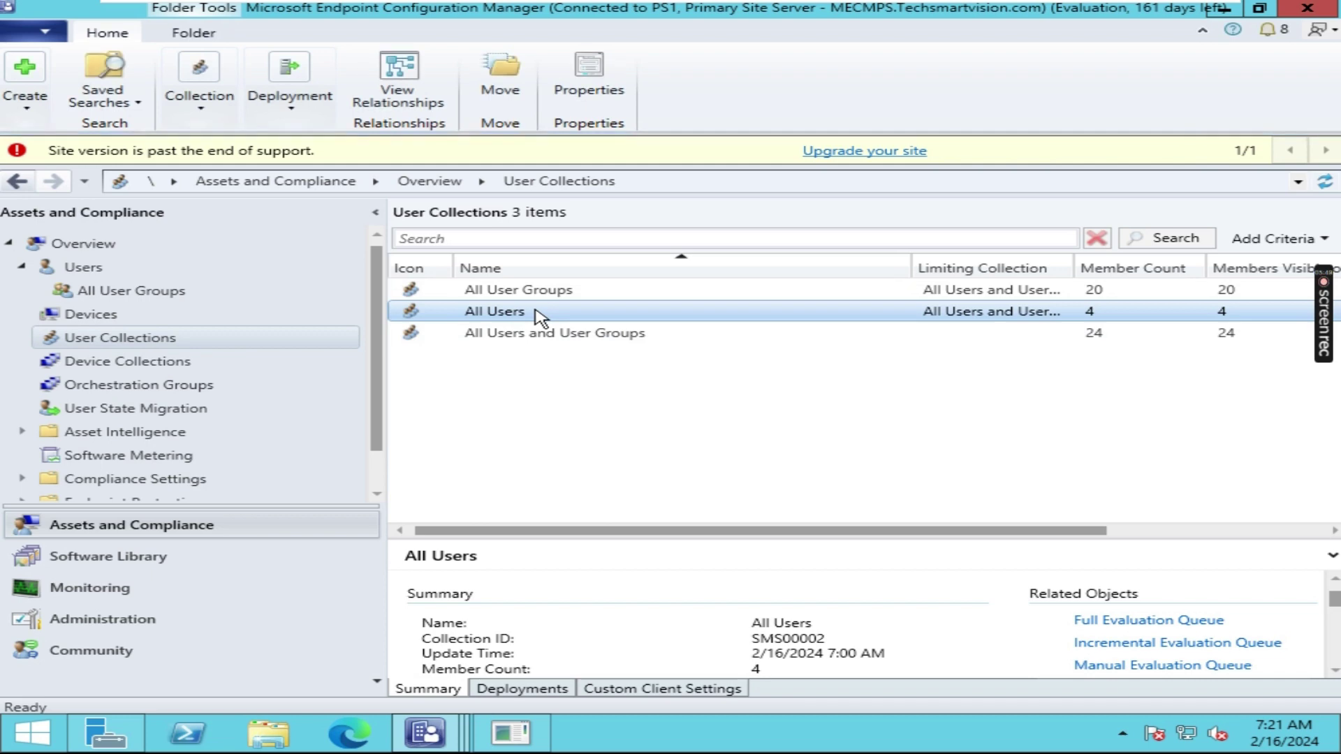
right_click(539, 316)
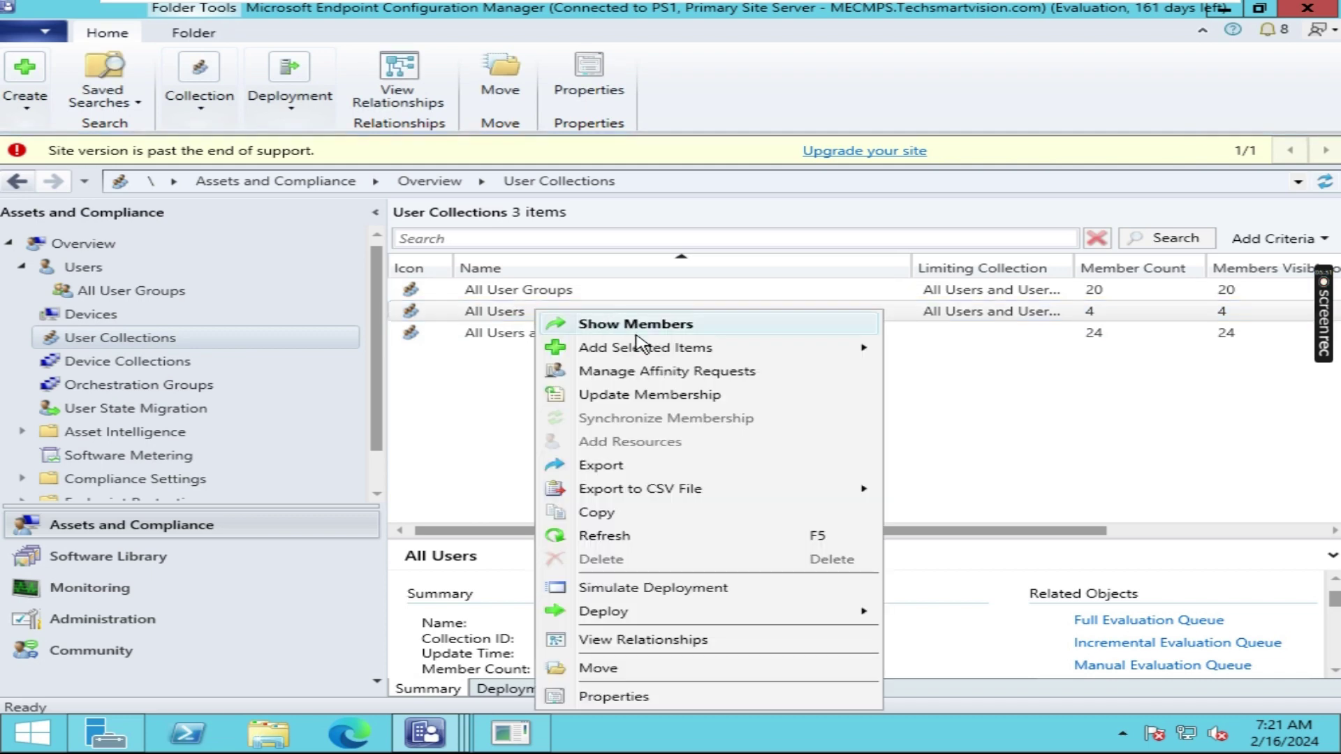
click(700, 333)
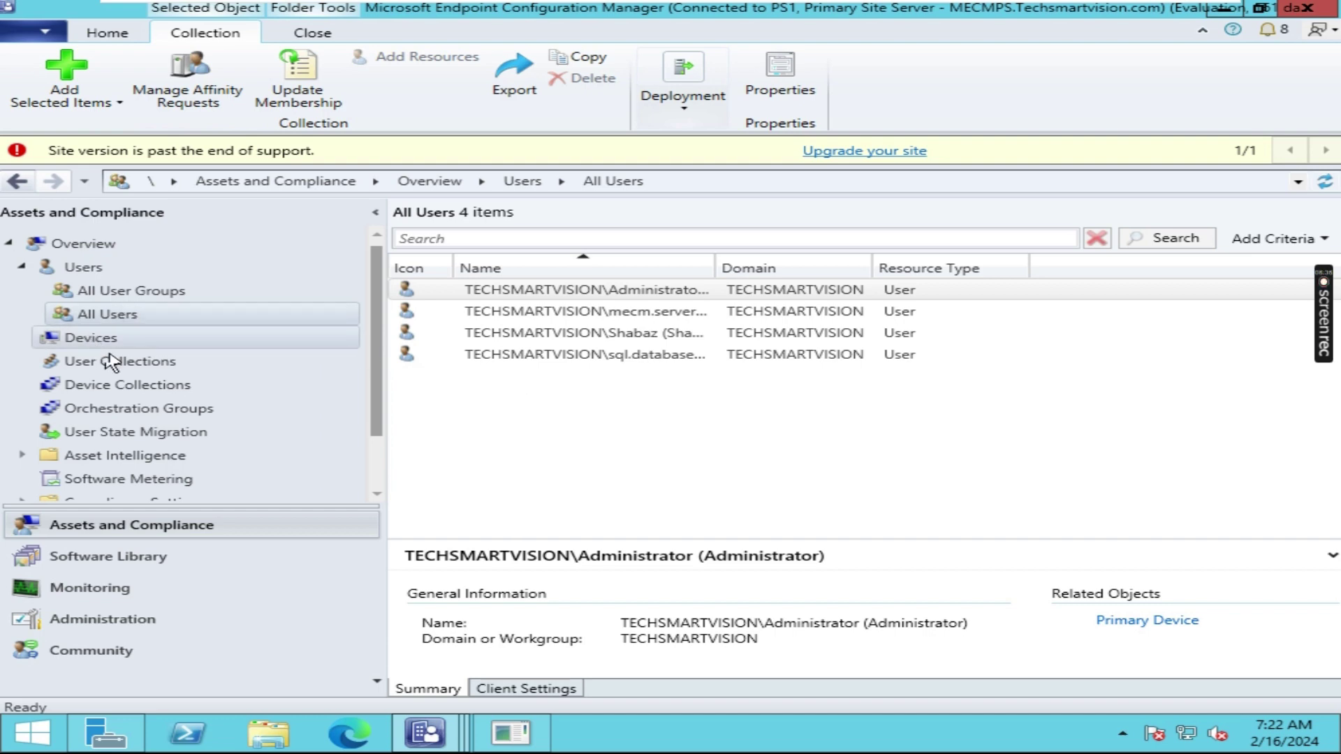
Back in User Collections, select All Users and User Groups and bring up its actions.
click(139, 363)
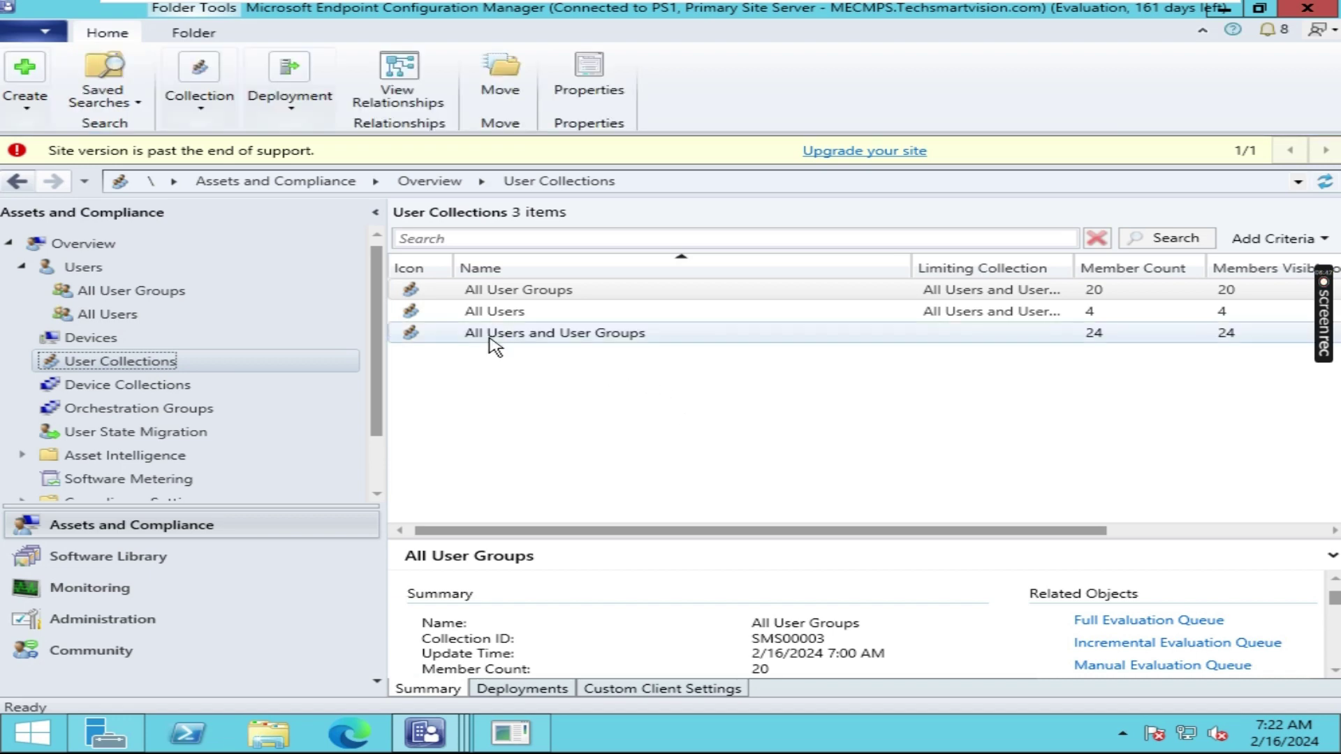
click(554, 333)
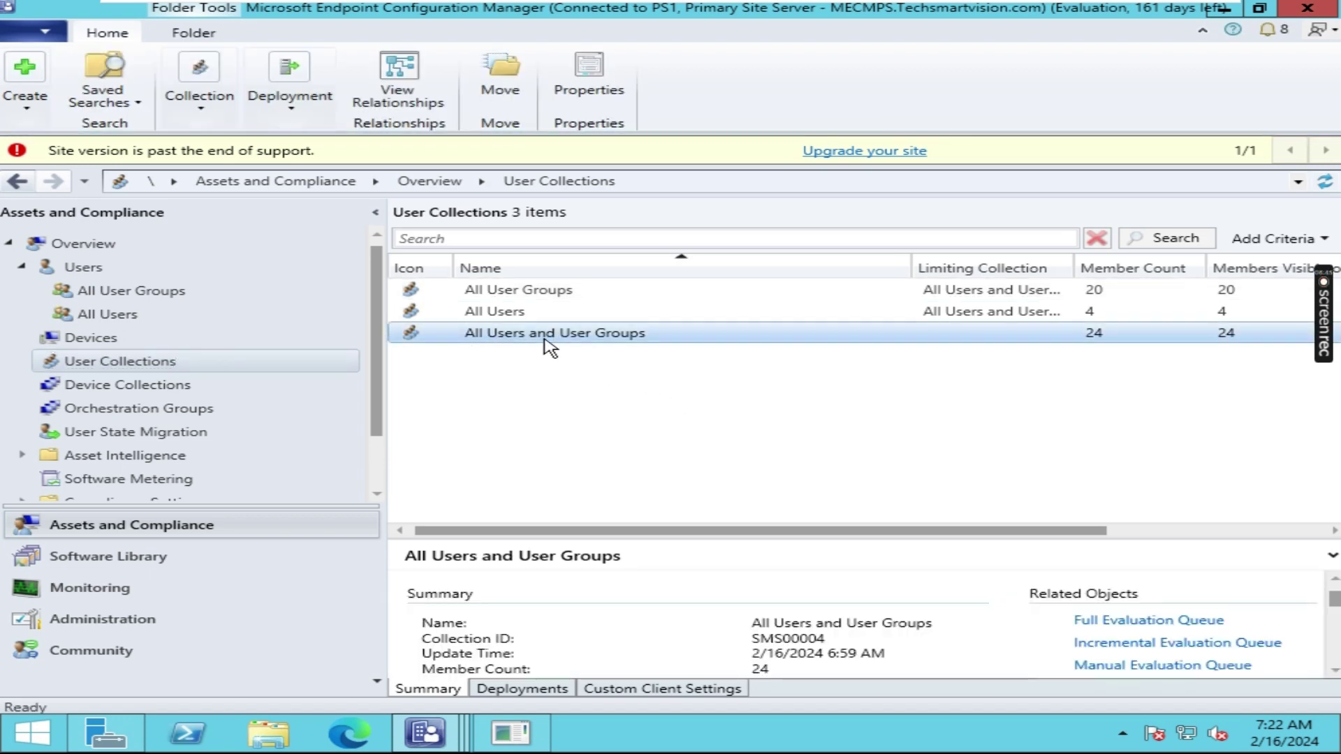
right_click(658, 338)
List the 24 members of All Users and User Groups, then open the six device collections.
click(716, 329)
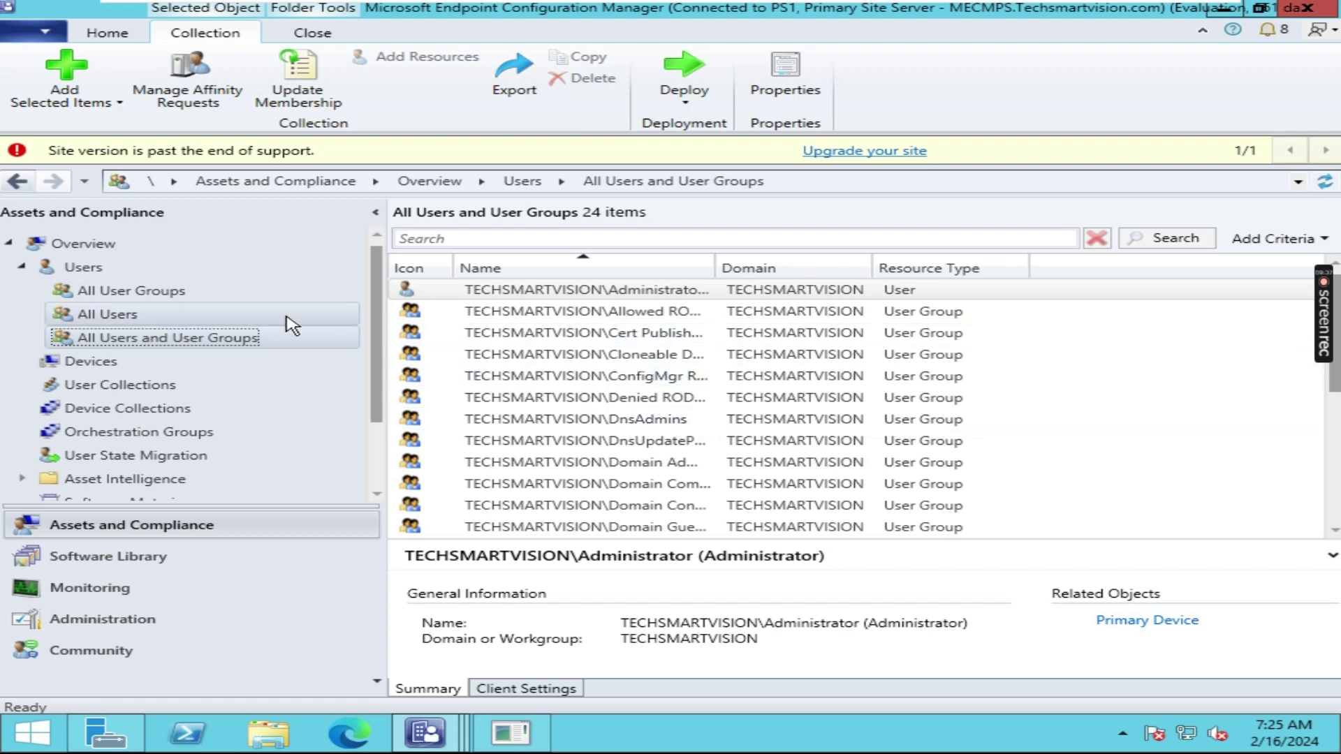
click(180, 411)
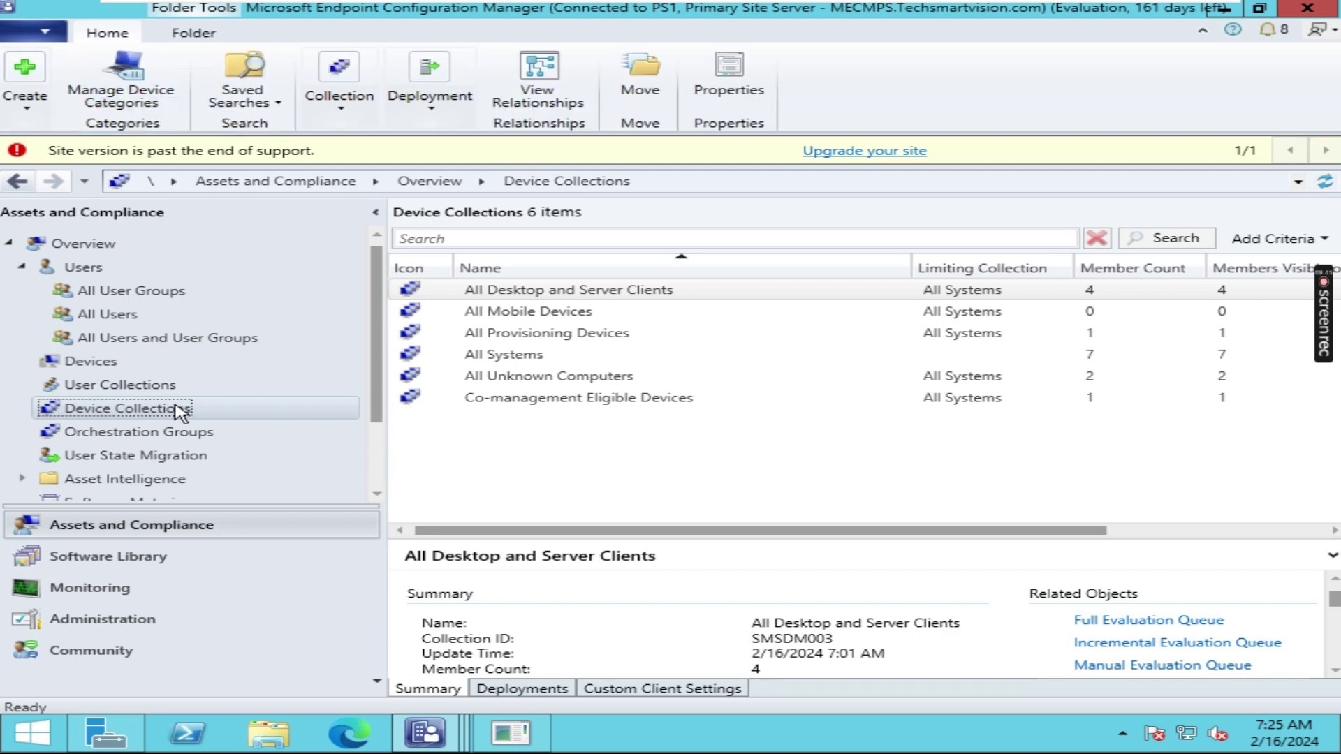
click(636, 464)
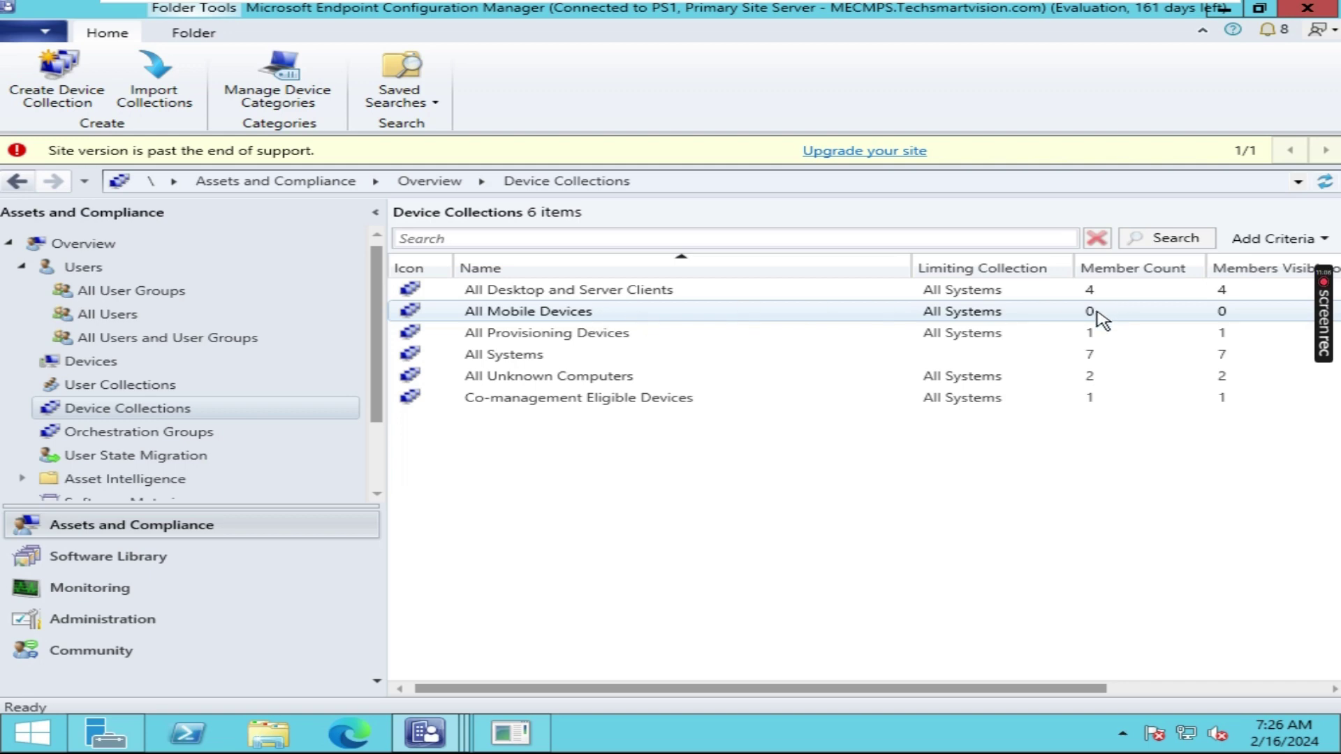
click(666, 356)
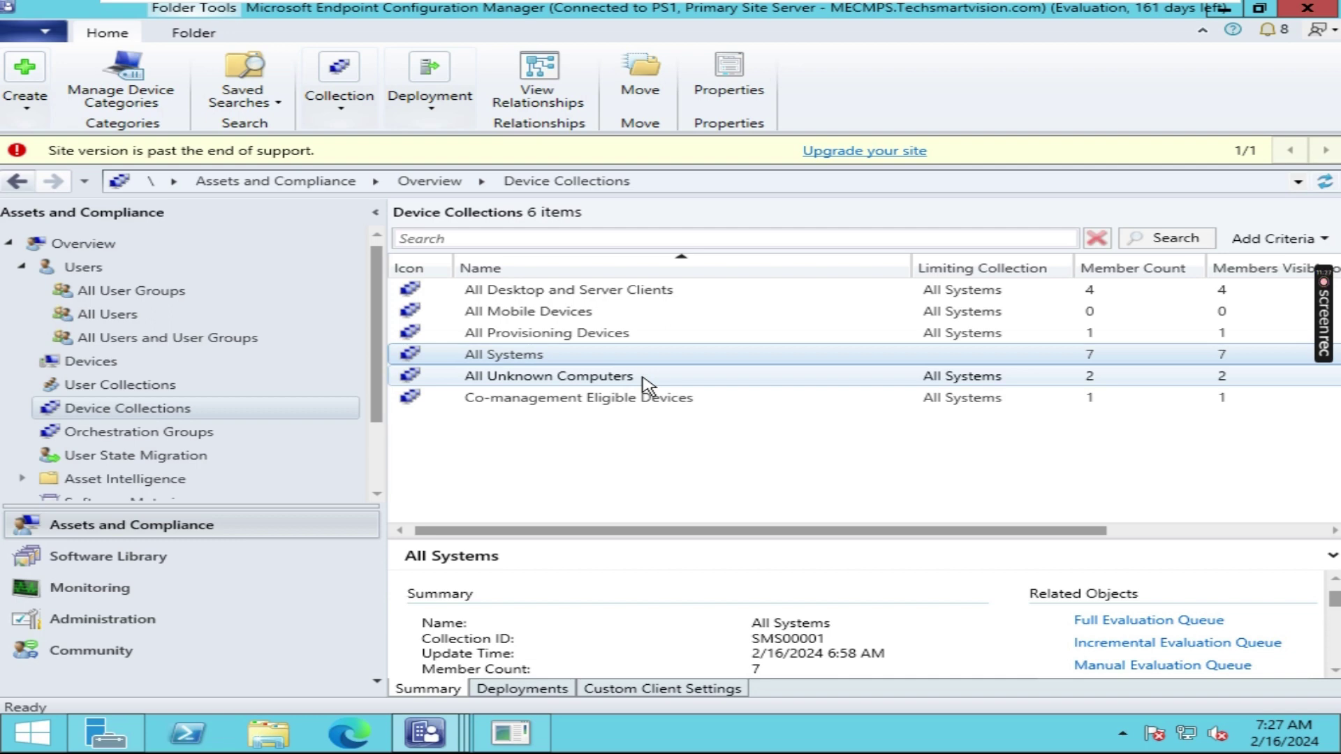
click(646, 380)
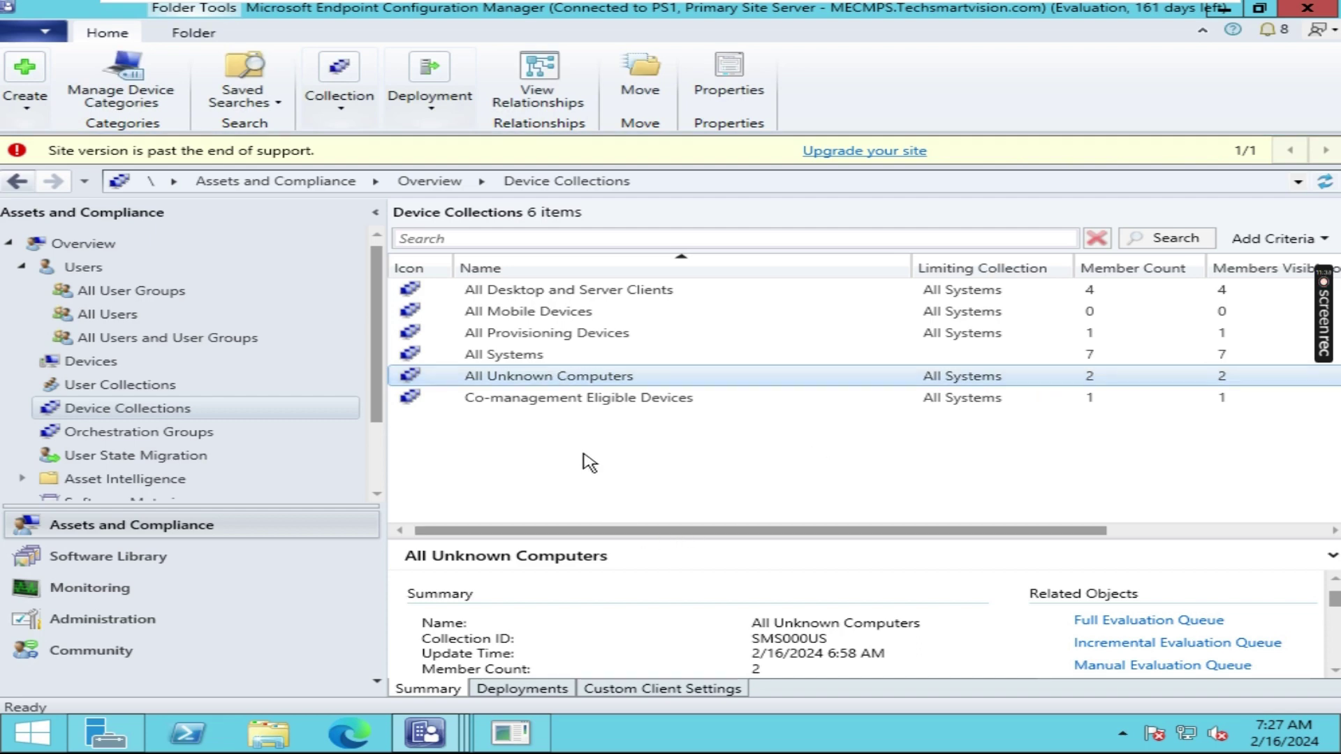
click(609, 448)
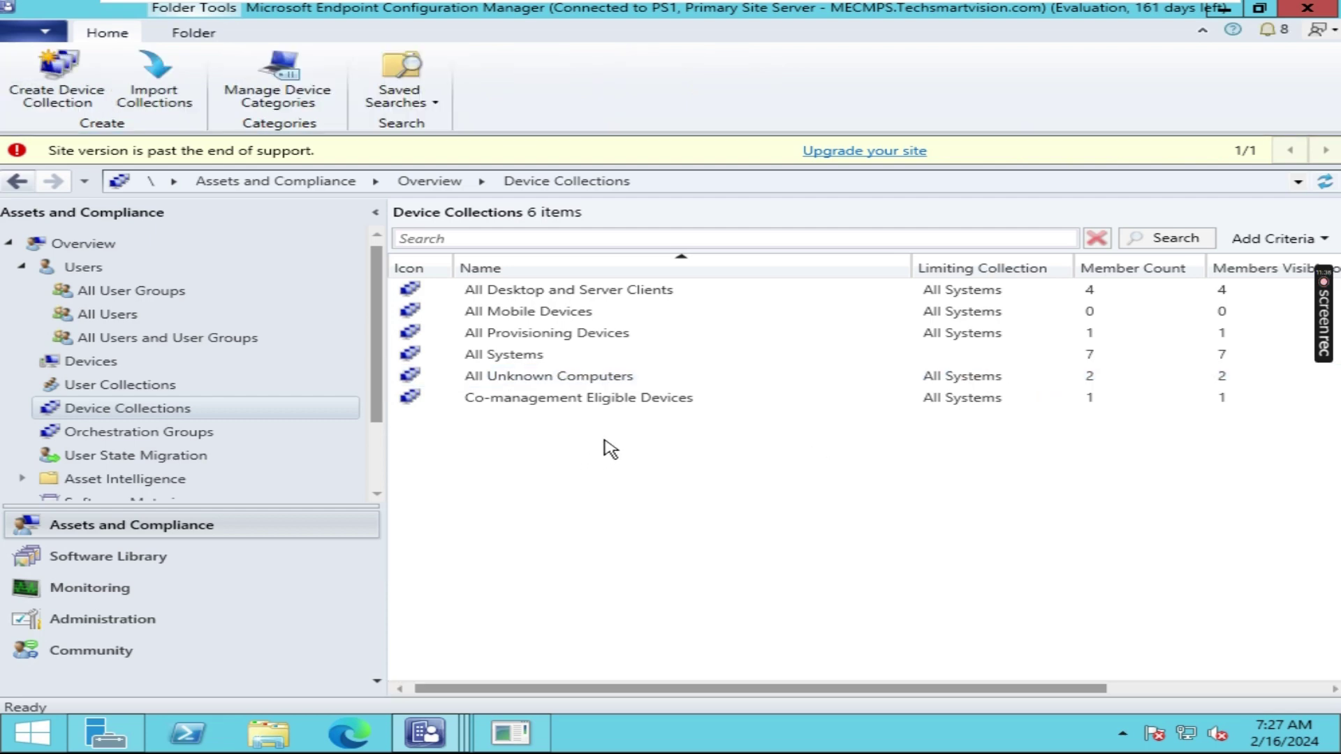